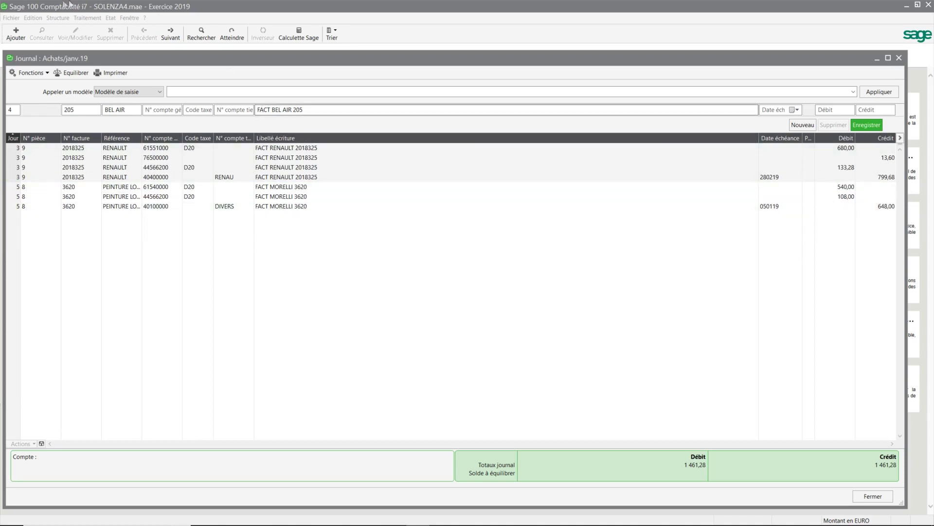
# Look up account 62570000 Réceptions in the chart of accounts and check its linked tax code without changing it
pyautogui.click(56, 19)
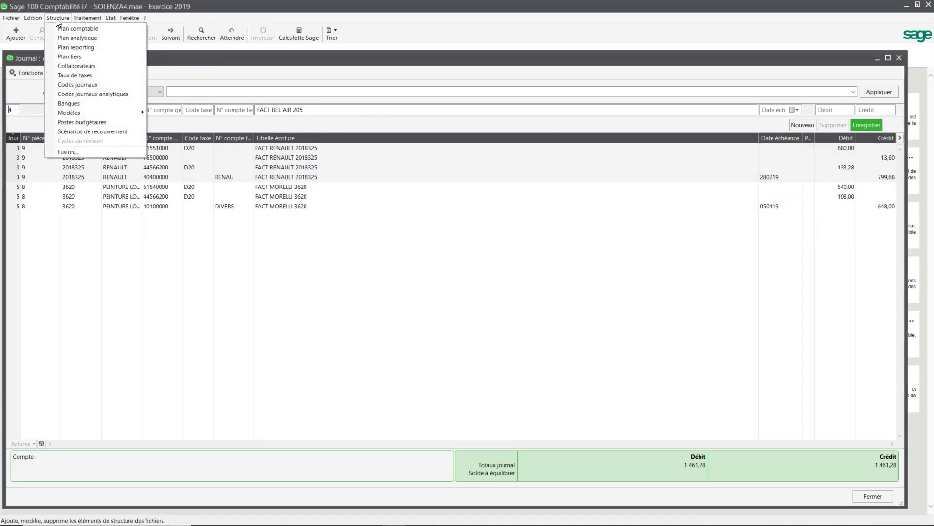
pyautogui.click(63, 29)
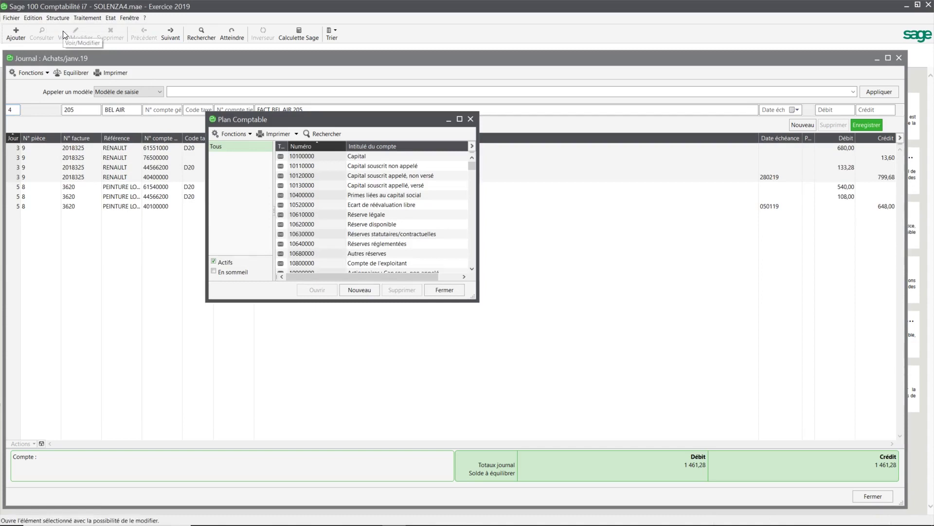
pyautogui.click(302, 146)
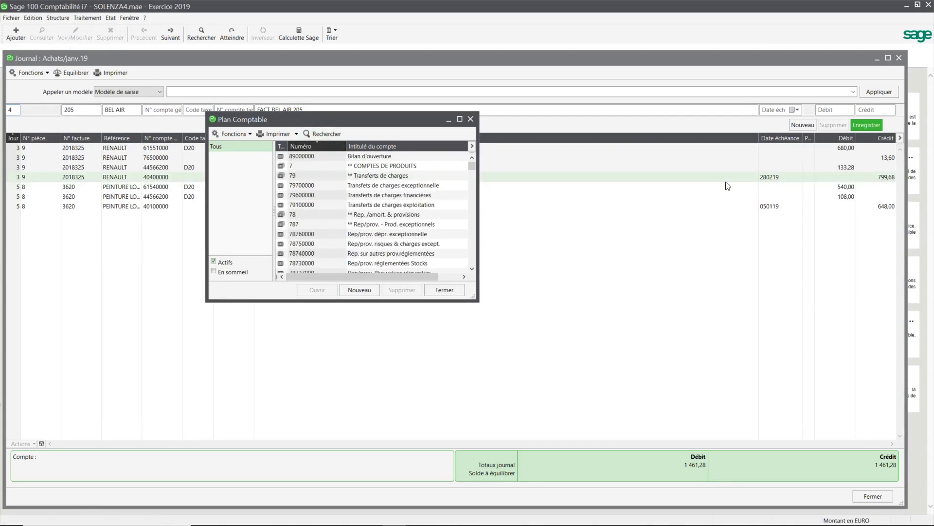
pyautogui.write('6257')
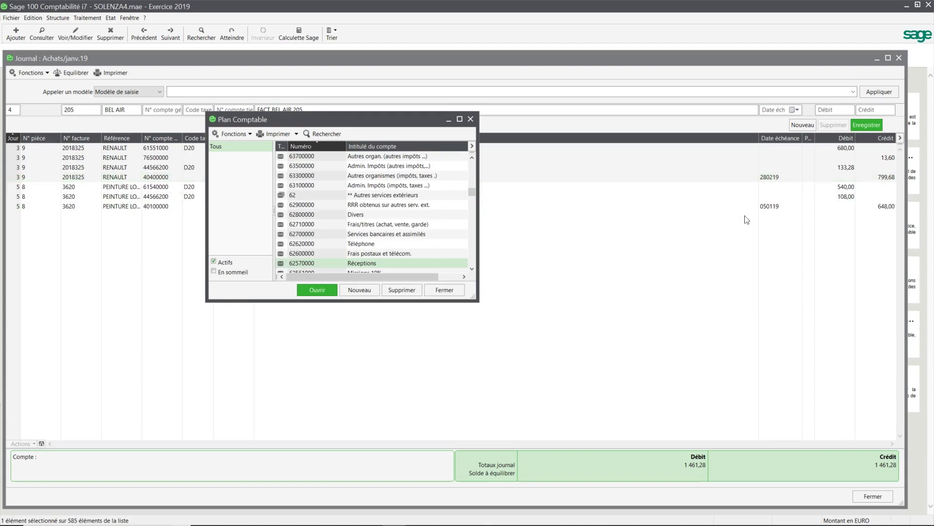
pyautogui.scroll(-1, 374, 232)
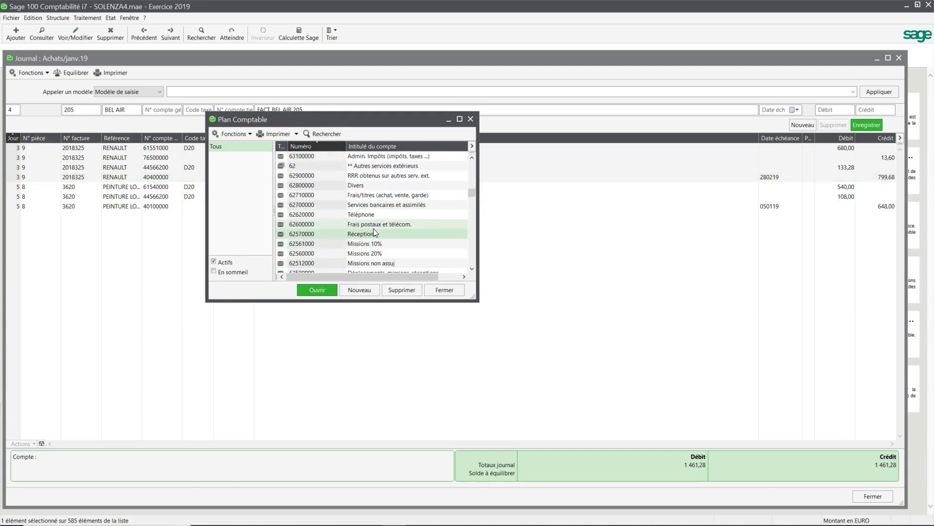
pyautogui.scroll(-1, 372, 232)
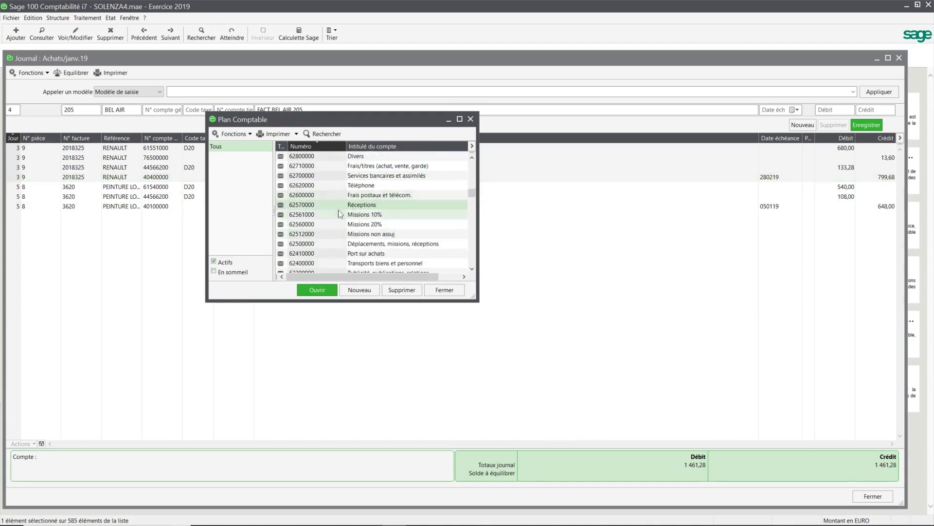
pyautogui.doubleClick(307, 206)
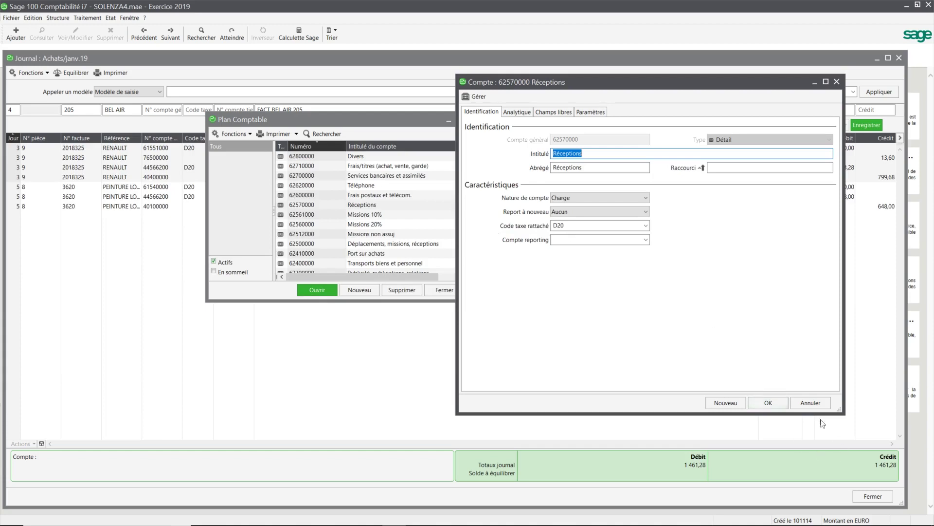
pyautogui.click(810, 403)
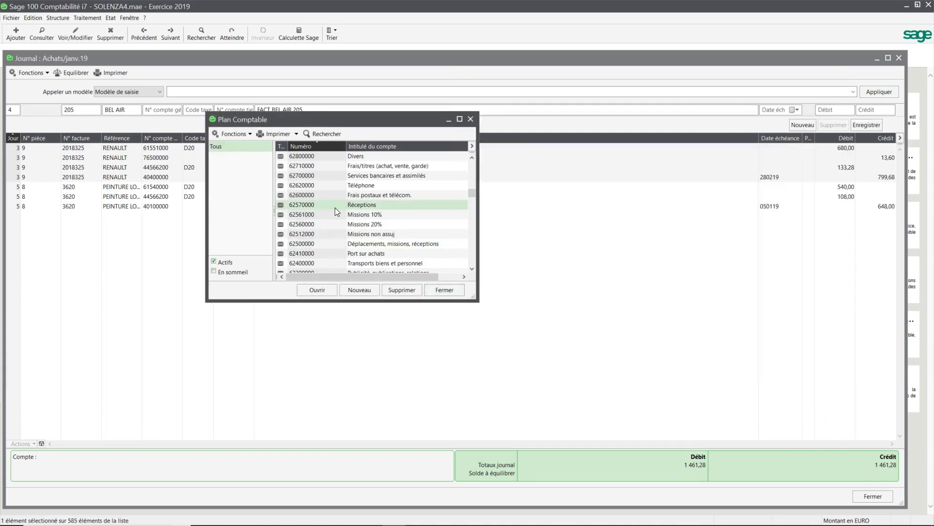
# Check the linked tax code of account 62561000 Missions 10% and leave its record without changes
pyautogui.click(410, 216)
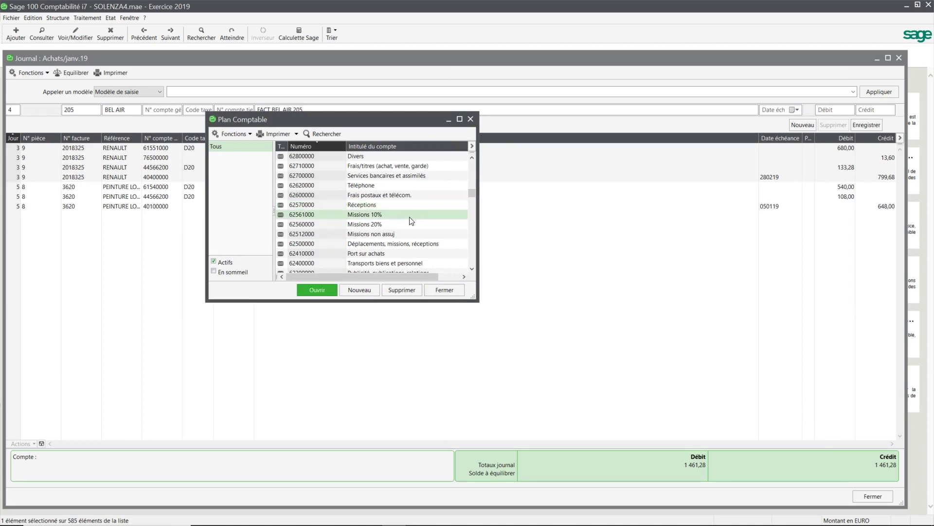
pyautogui.doubleClick(293, 214)
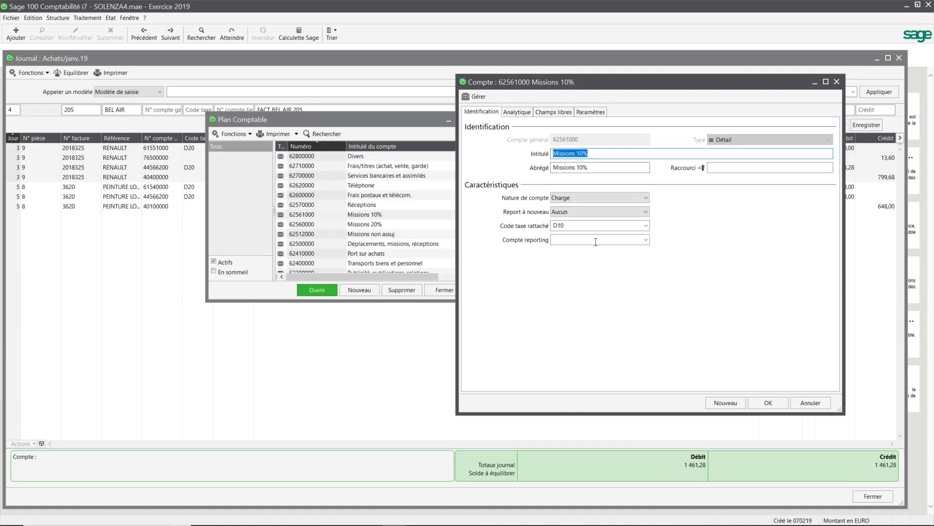
pyautogui.click(613, 224)
pyautogui.click(613, 224)
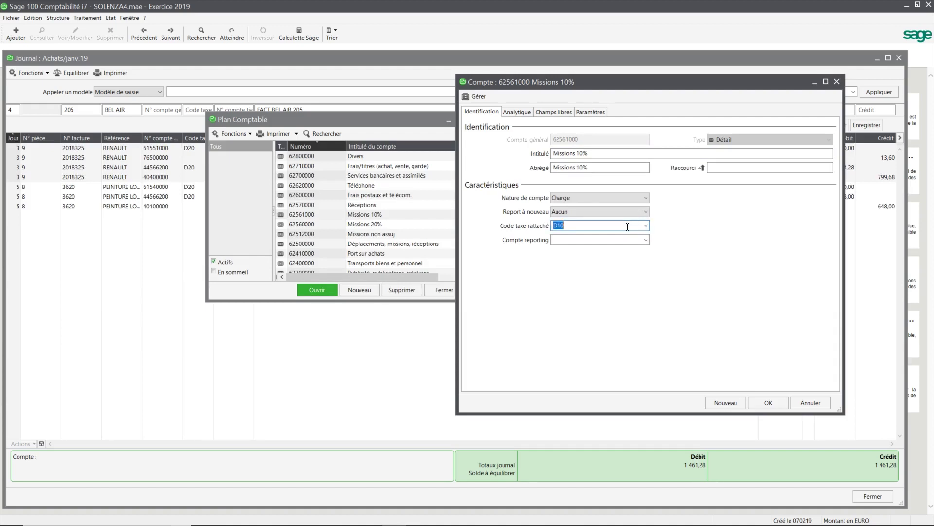
pyautogui.click(812, 401)
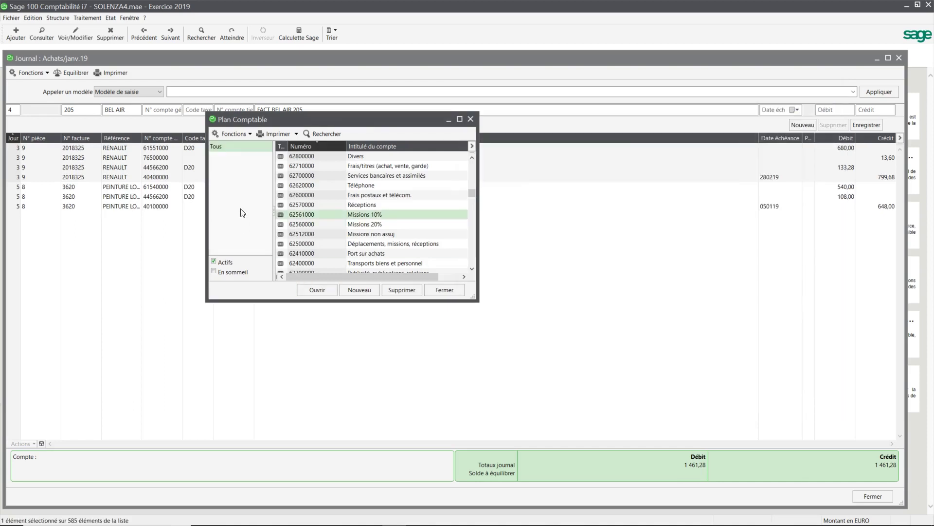
# Check the linked tax codes of accounts 62560000 Missions 20% and 62512000 Missions non assuj, ending the chart of accounts consultation
pyautogui.doubleClick(389, 226)
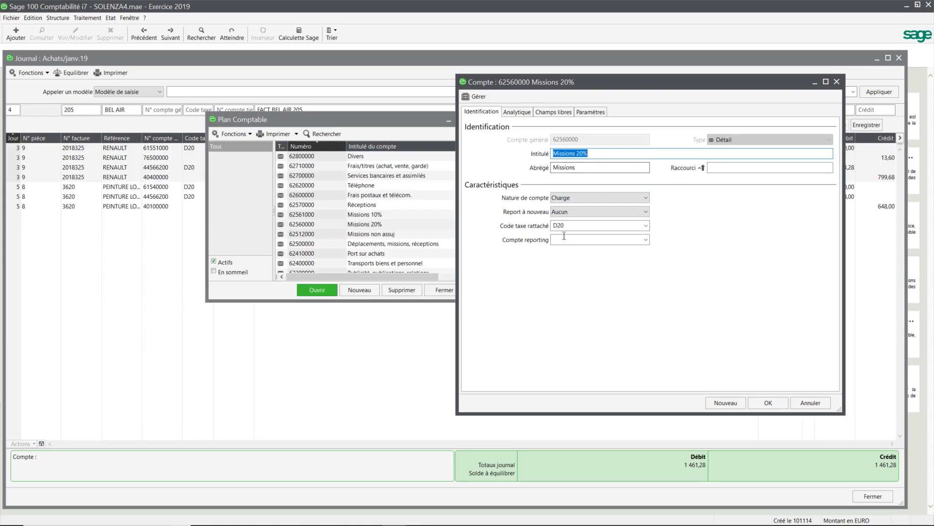
pyautogui.click(811, 405)
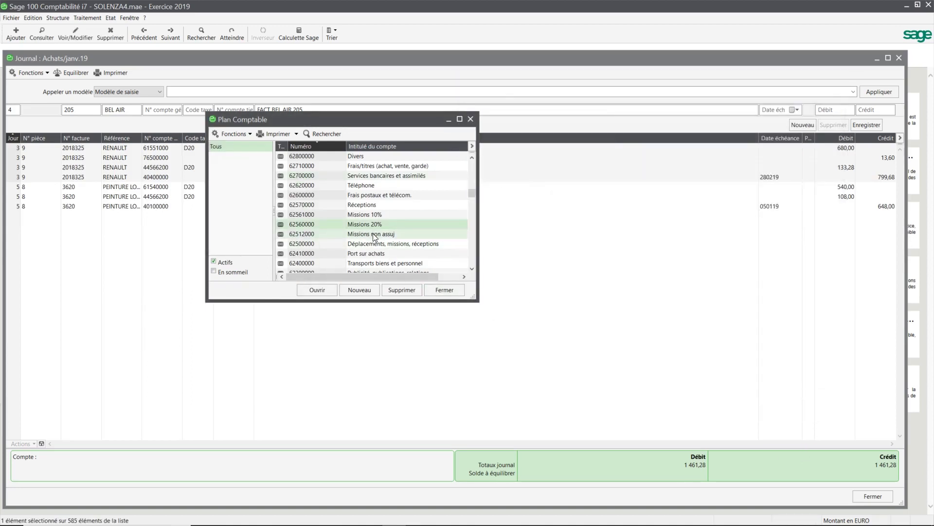
pyautogui.click(373, 234)
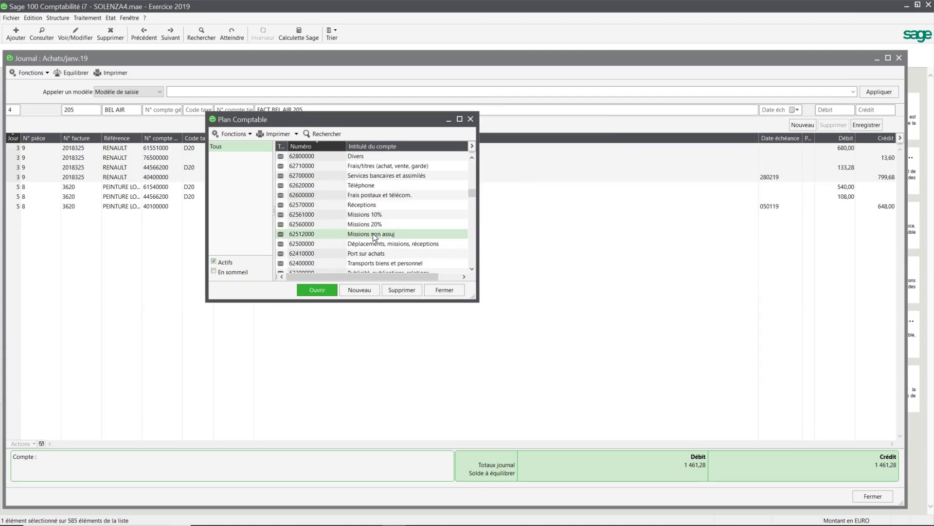
pyautogui.doubleClick(373, 234)
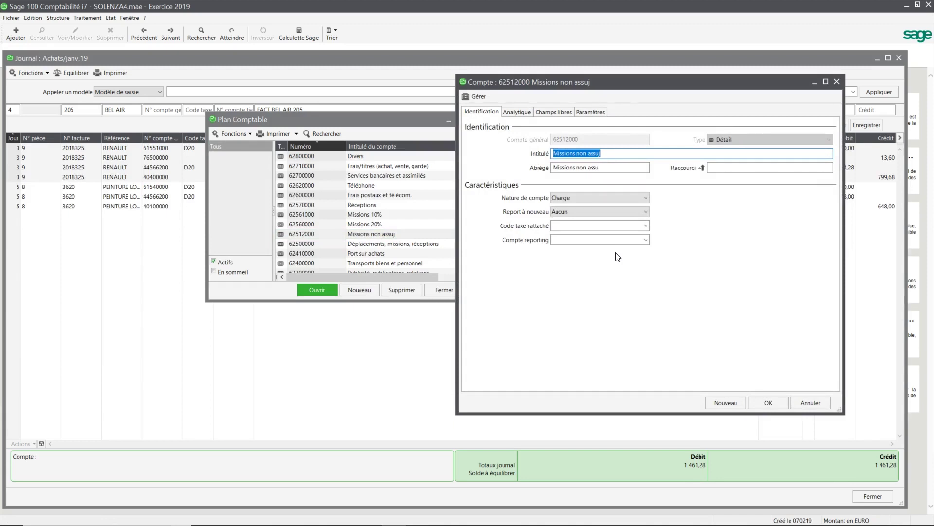
pyautogui.click(817, 401)
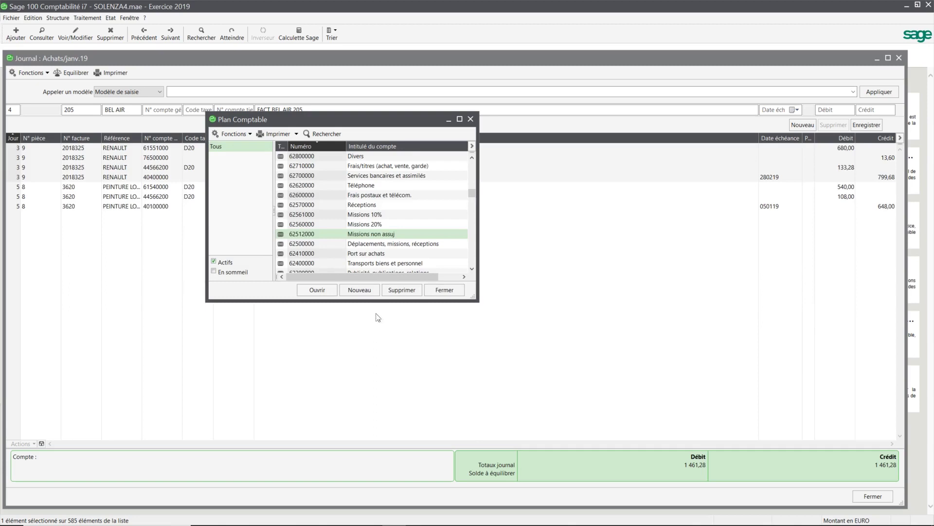
pyautogui.click(444, 290)
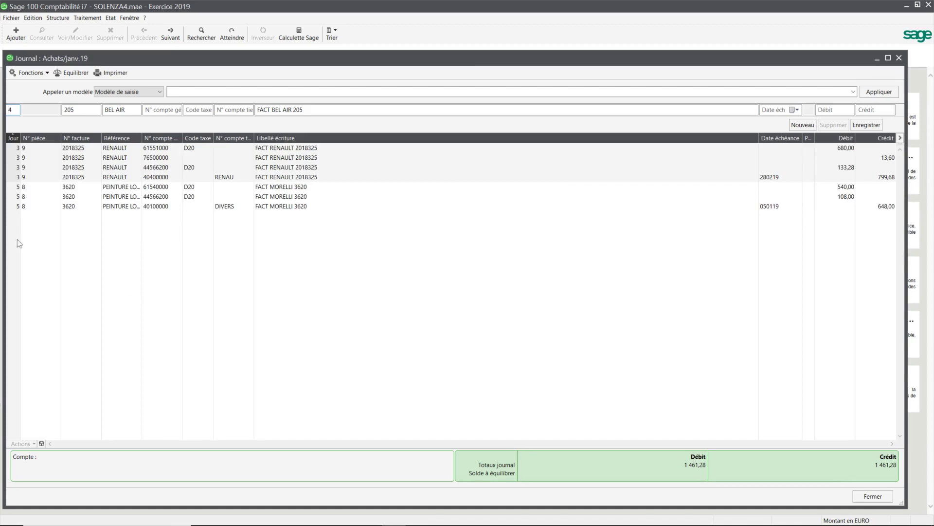
# Look up the 625 accounts for the BEL AIR invoice 205 line and assign general account 62512000 Missions non assuj
pyautogui.press('Tab')
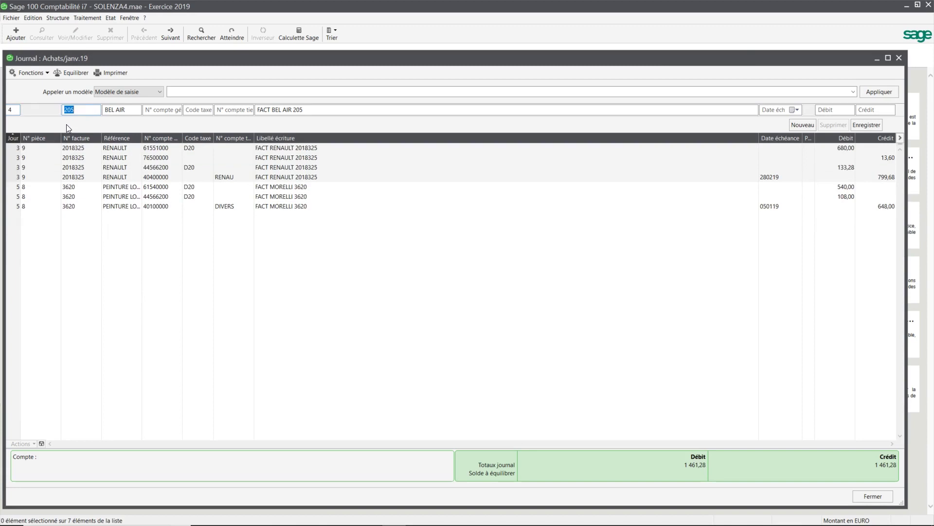
pyautogui.press('Tab')
pyautogui.press('Tab')
pyautogui.write('525')
pyautogui.press('BackSpace')
pyautogui.press('BackSpace')
pyautogui.press('BackSpace')
pyautogui.write('625')
pyautogui.press('Tab')
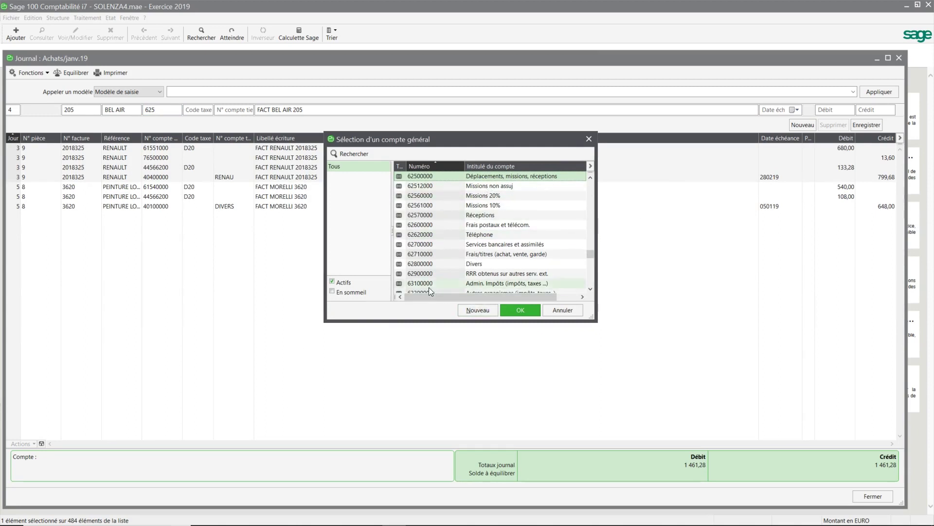
pyautogui.click(462, 185)
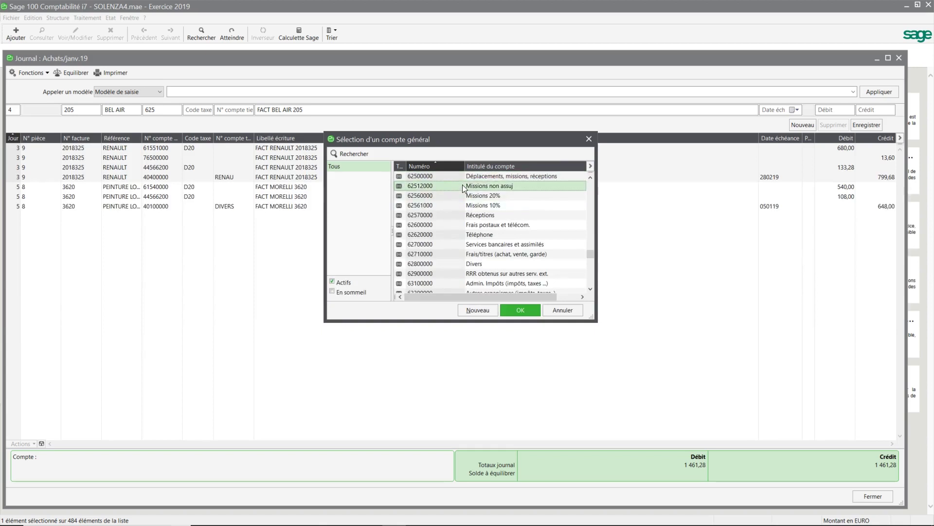
pyautogui.click(520, 309)
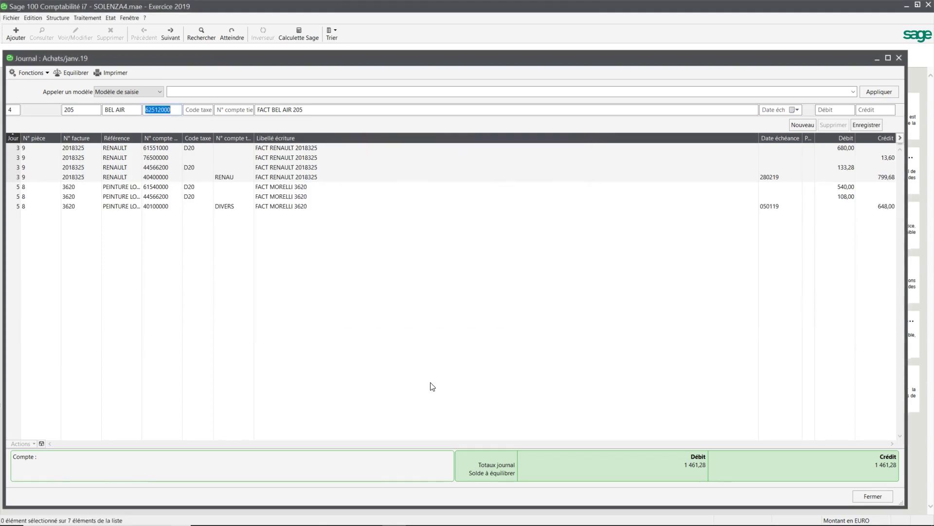
# Leave the tax code and third-party account blank, enter a debit of 132 on account 62512000, and save the line
pyautogui.press('Tab')
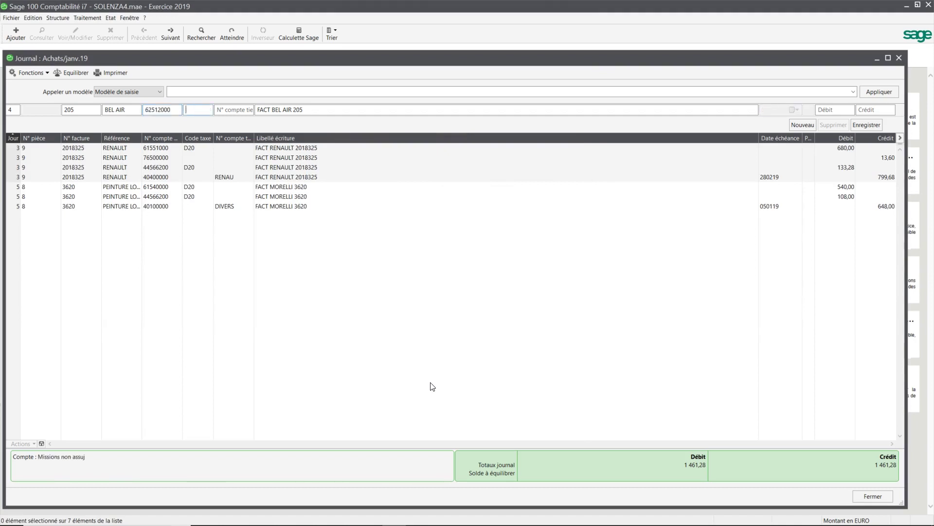
pyautogui.press('Tab')
pyautogui.press('Tab')
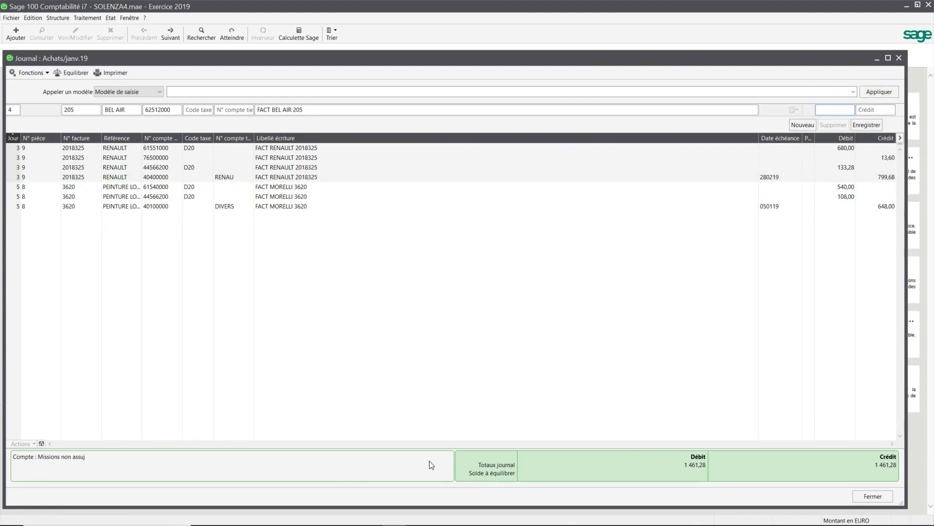
pyautogui.write('132')
pyautogui.press('Tab')
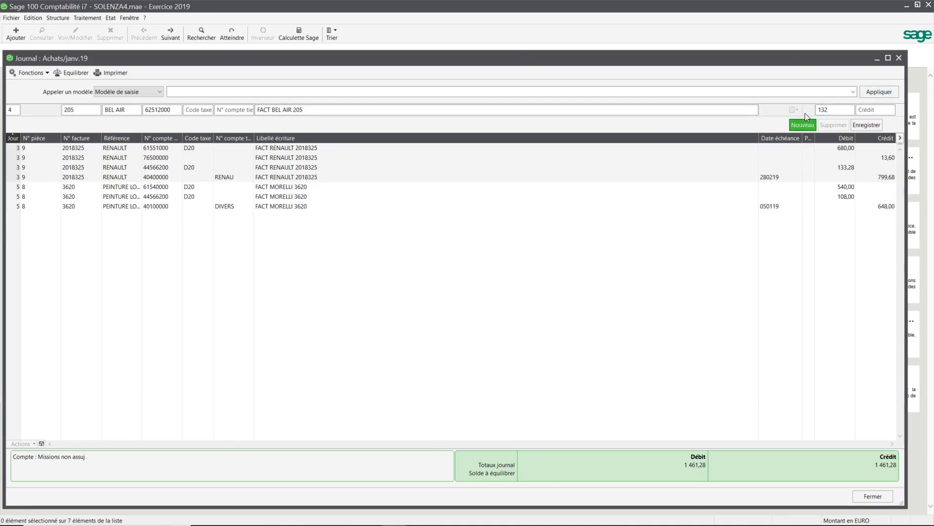
pyautogui.click(865, 124)
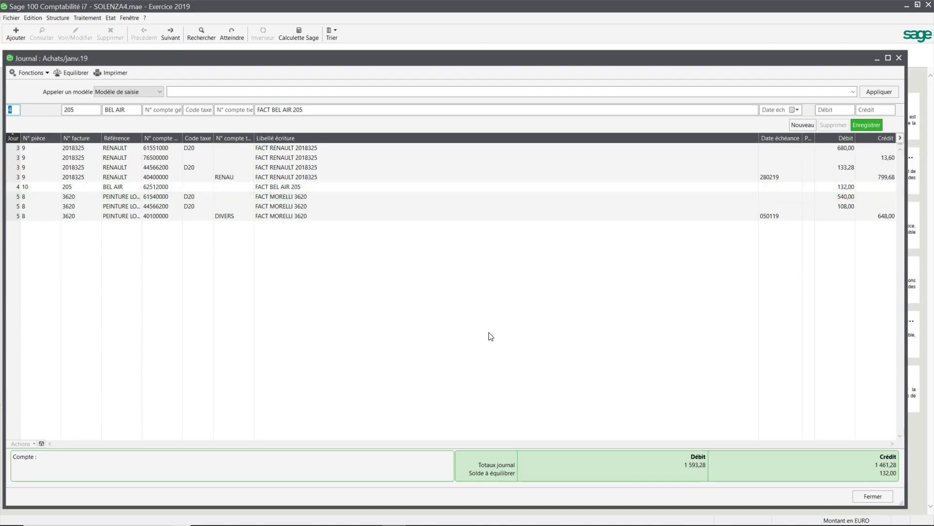
# Start another BEL AIR invoice 205 line and assign it general account 62561000 Missions 10%
pyautogui.press('Tab')
pyautogui.press('Tab')
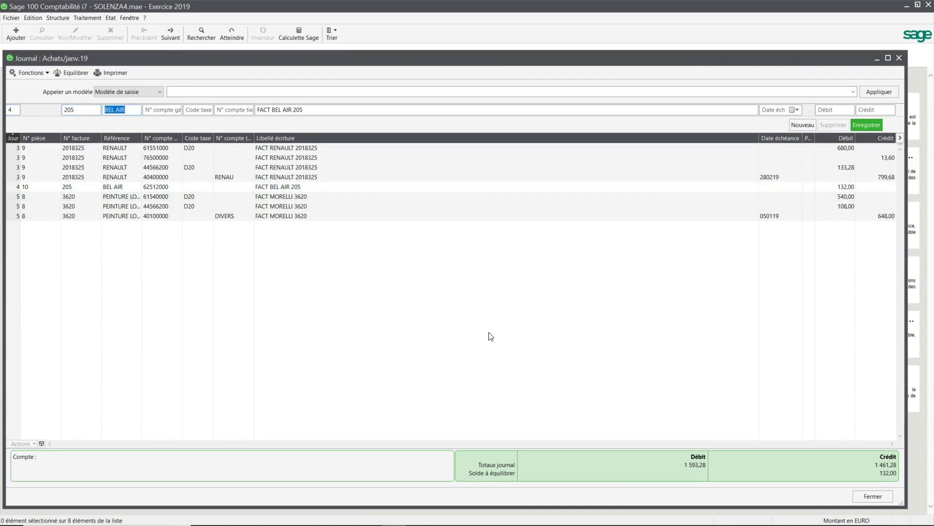
pyautogui.press('Tab')
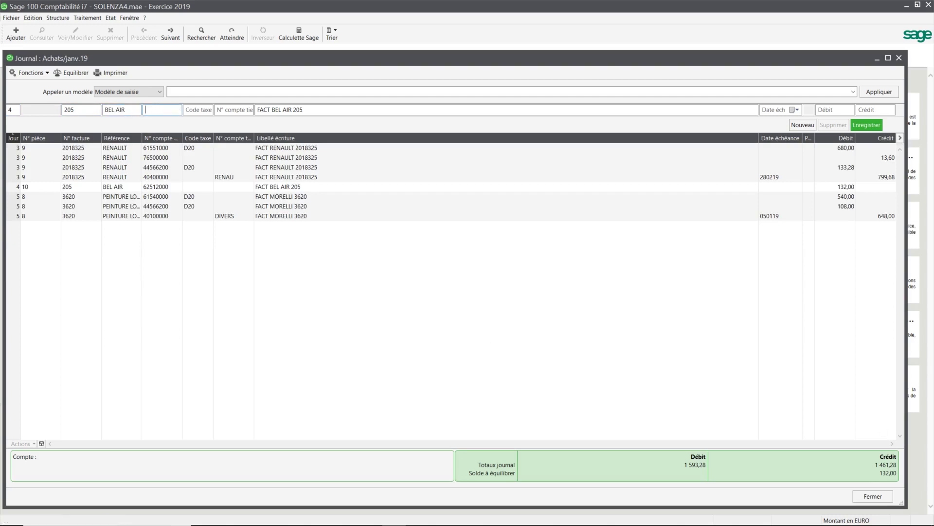
pyautogui.write('525')
pyautogui.press('BackSpace')
pyautogui.press('BackSpace')
pyautogui.press('BackSpace')
pyautogui.write('625')
pyautogui.press('Tab')
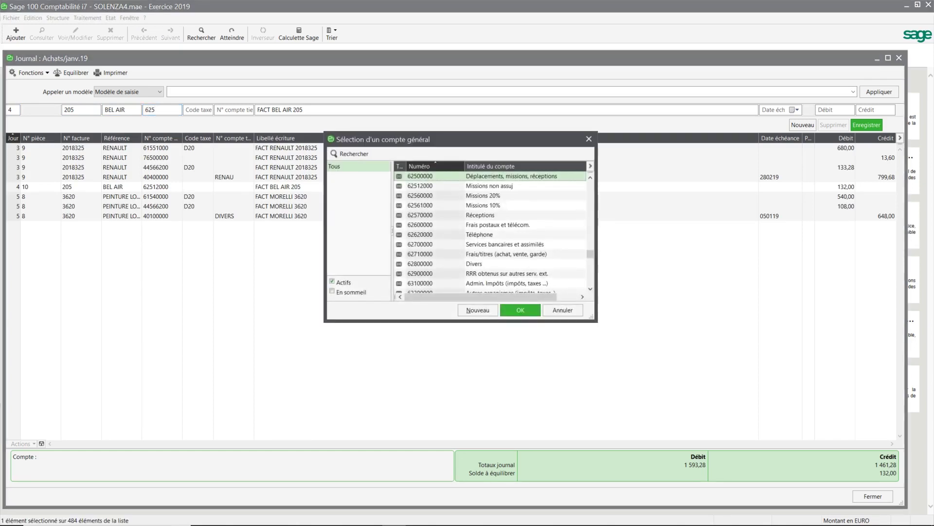
pyautogui.click(483, 205)
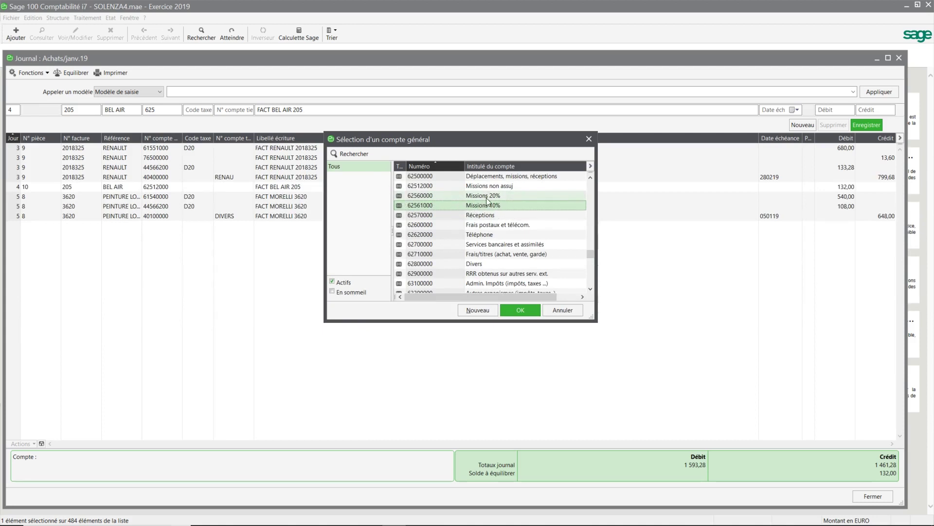
pyautogui.click(519, 310)
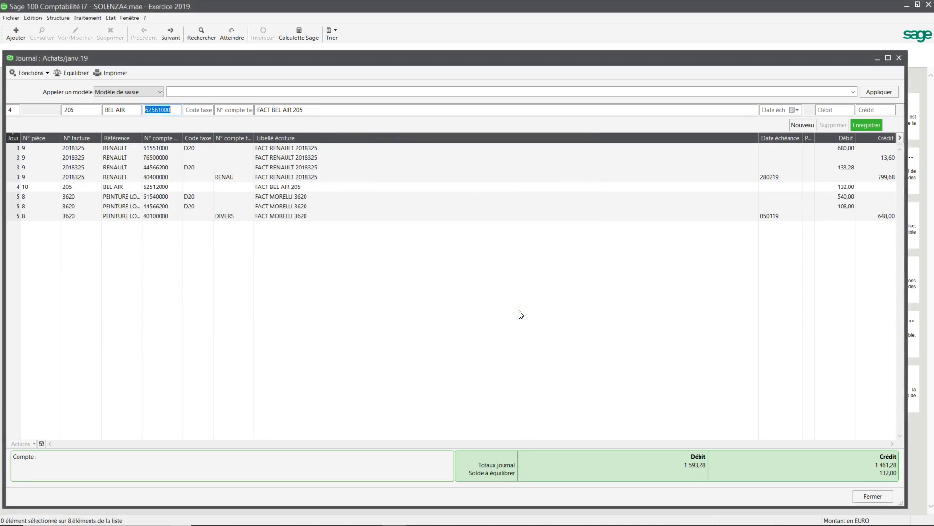
# Keep tax code D10, clear the proposed credit, enter a debit of 36 on account 62561000, and save the line
pyautogui.press('Tab')
pyautogui.press('Tab')
pyautogui.press('Tab')
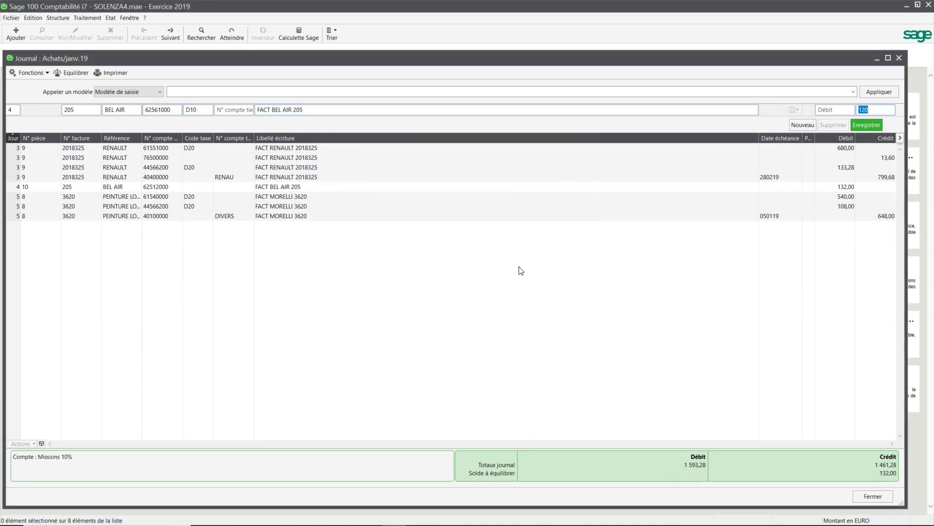
pyautogui.press('BackSpace')
pyautogui.click(827, 111)
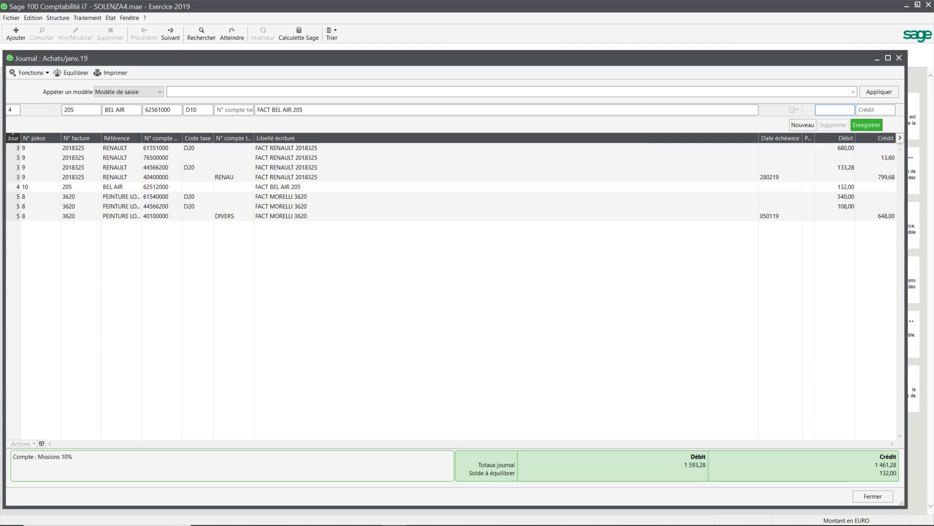
pyautogui.write('36')
pyautogui.click(878, 127)
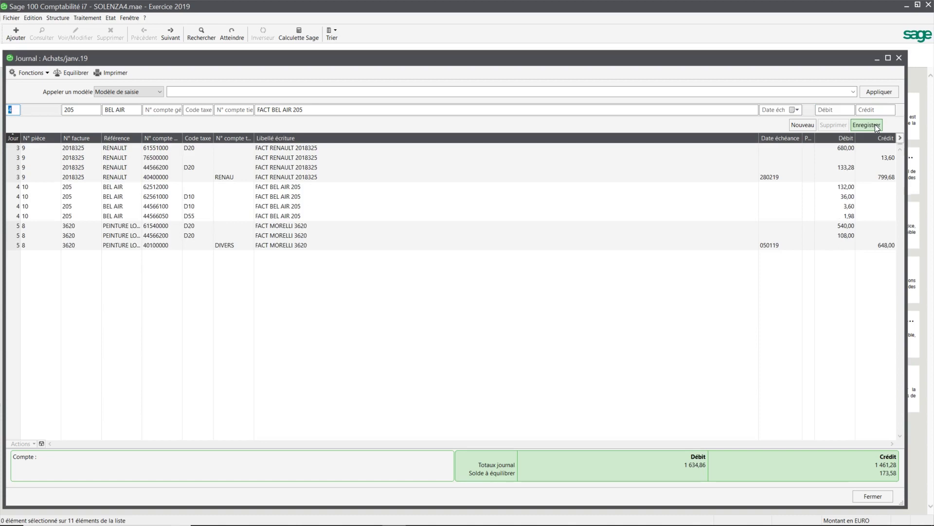
# Delete the superfluous BEL AIR invoice 205 VAT line on account 44566050 with tax code D55
pyautogui.click(245, 215)
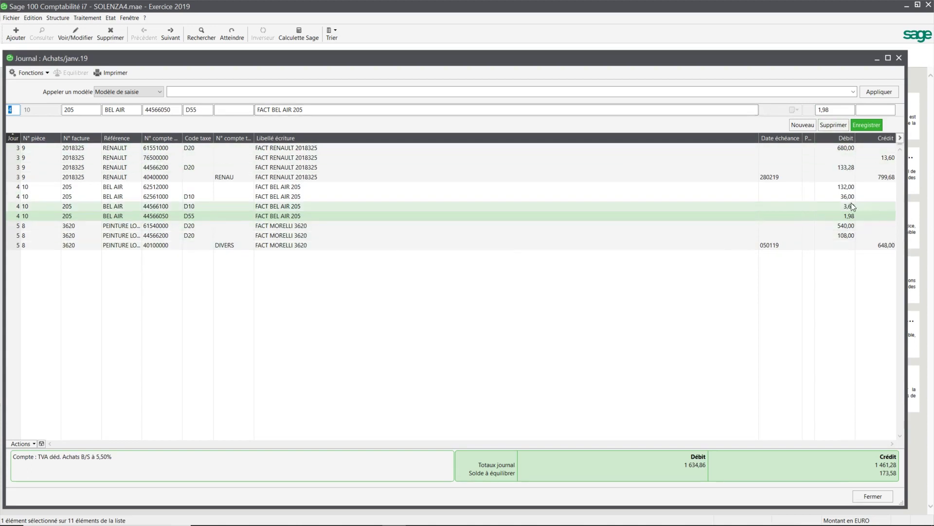
pyautogui.click(835, 126)
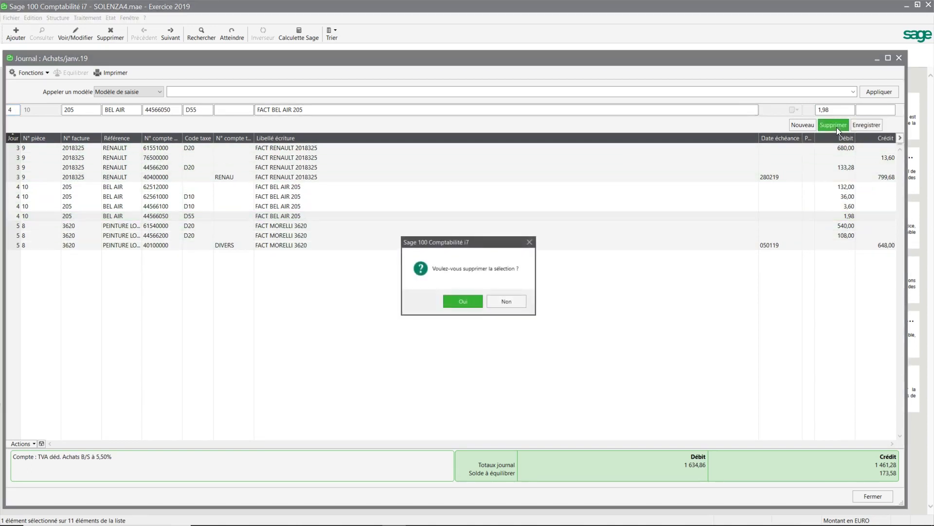
pyautogui.click(474, 301)
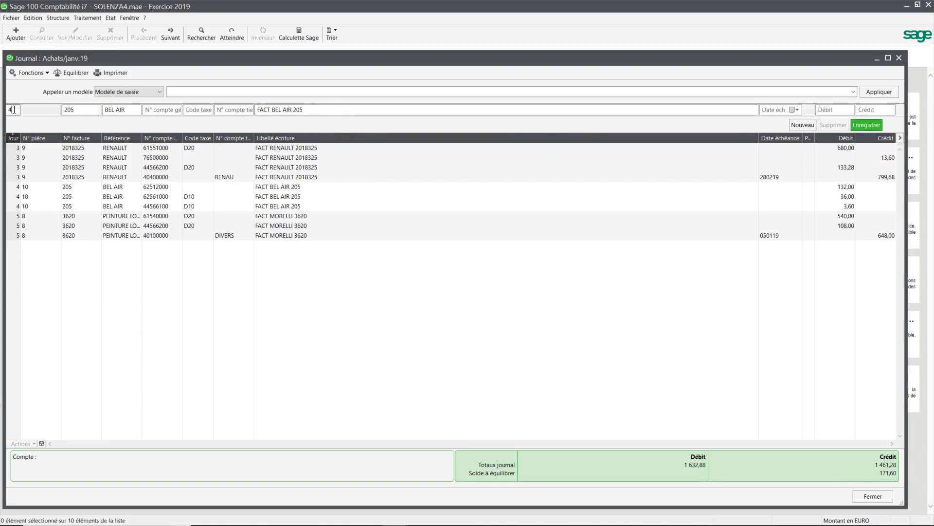
# Look up the 625 accounts for a new BEL AIR invoice 205 line and assign general account 62560000 Missions 20%
pyautogui.press('Tab')
pyautogui.press('Tab')
pyautogui.press('Tab')
pyautogui.write('625')
pyautogui.press('Tab')
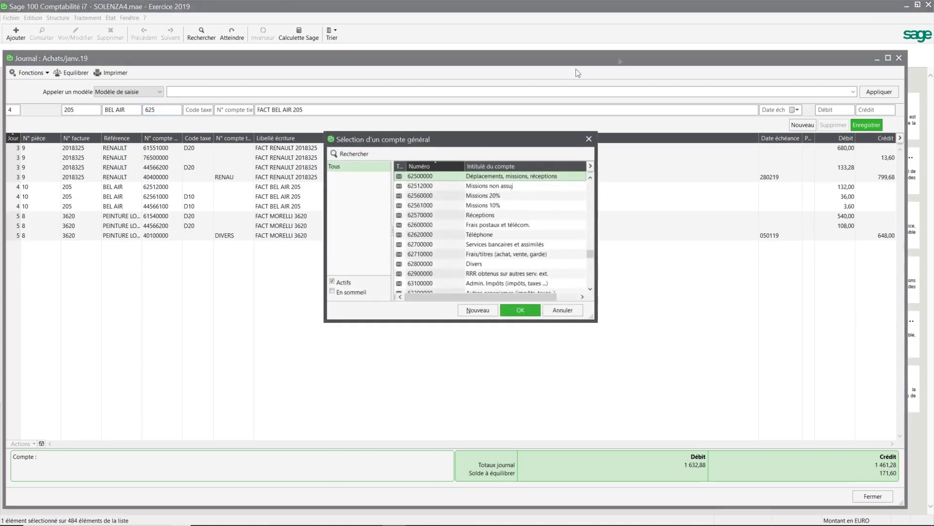
pyautogui.click(483, 197)
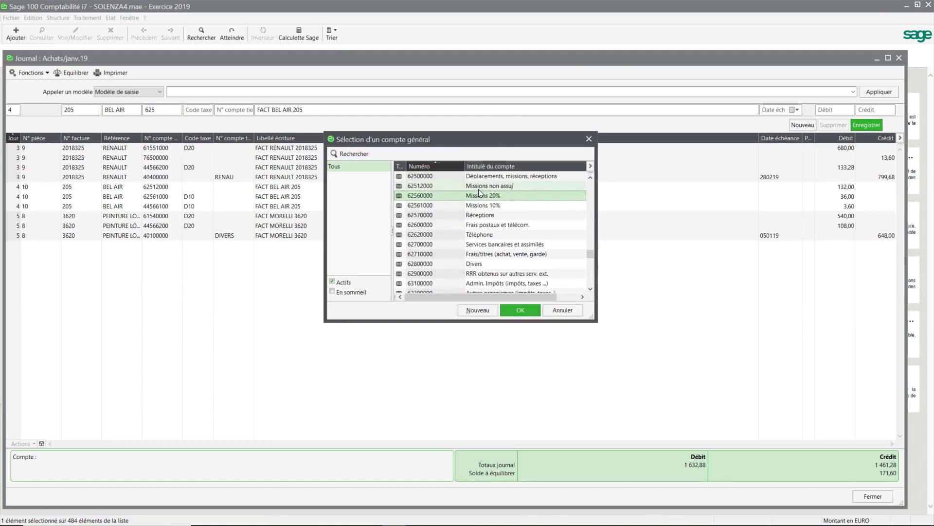
pyautogui.click(519, 314)
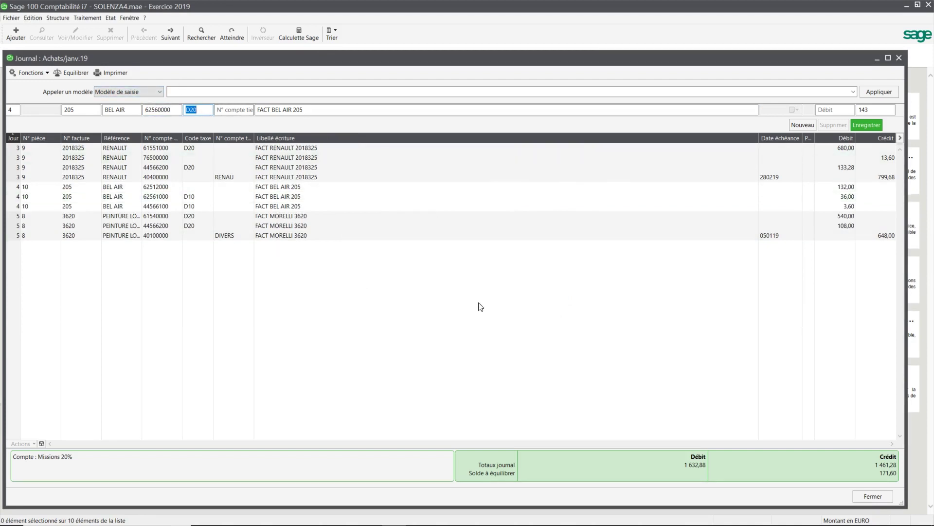
# Keep tax code D20, clear the proposed credit, enter a debit of 15 on account 62560000, and save the line
pyautogui.press('Tab')
pyautogui.press('Tab')
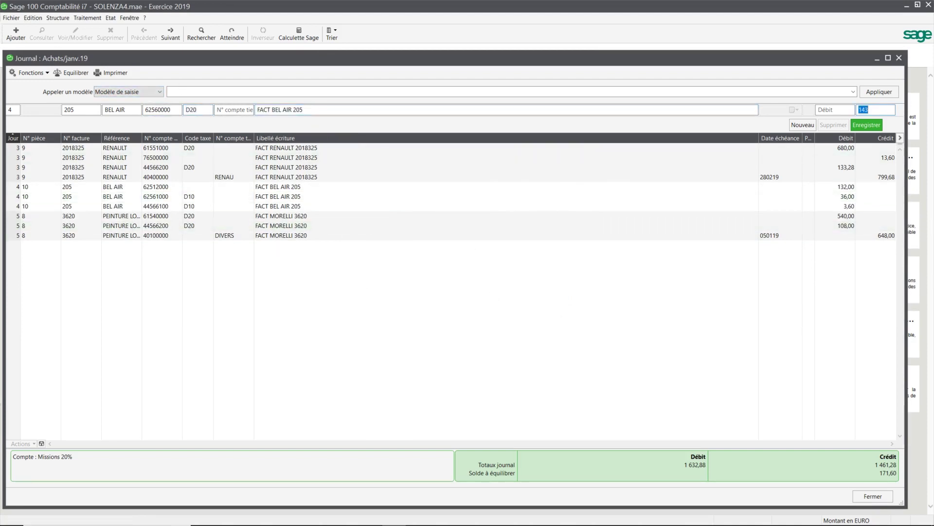
pyautogui.press('BackSpace')
pyautogui.click(825, 106)
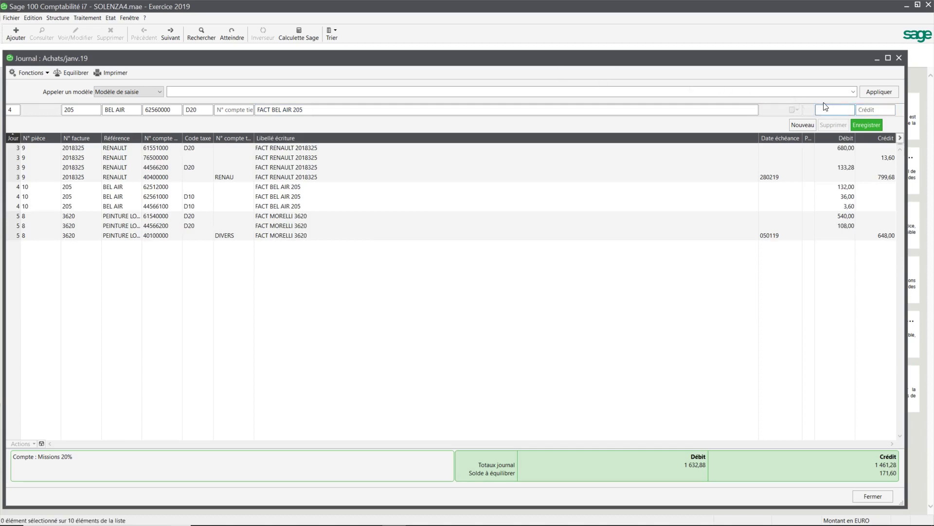
pyautogui.write('15')
pyautogui.click(802, 125)
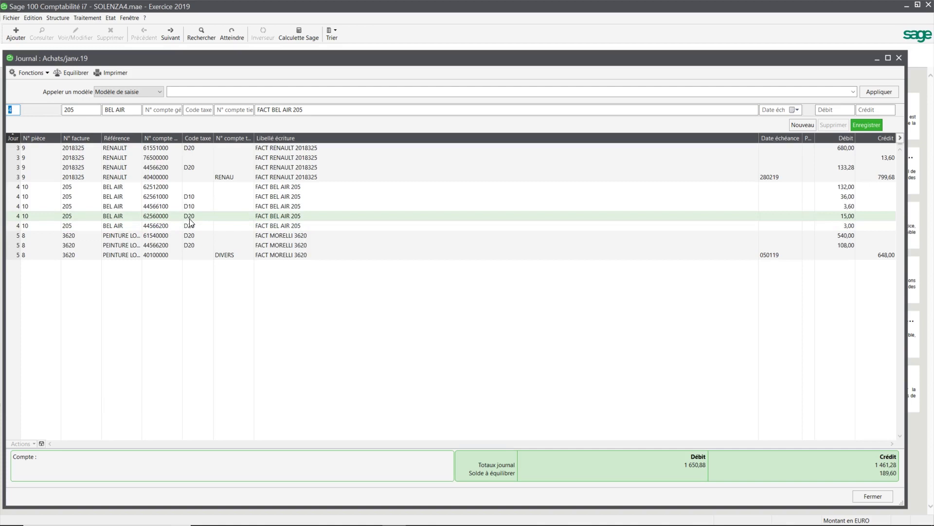
# Leave the general account and tax code blank on the next BEL AIR line and choose supplier DIVERS as its third-party account
pyautogui.press('Tab')
pyautogui.press('Tab')
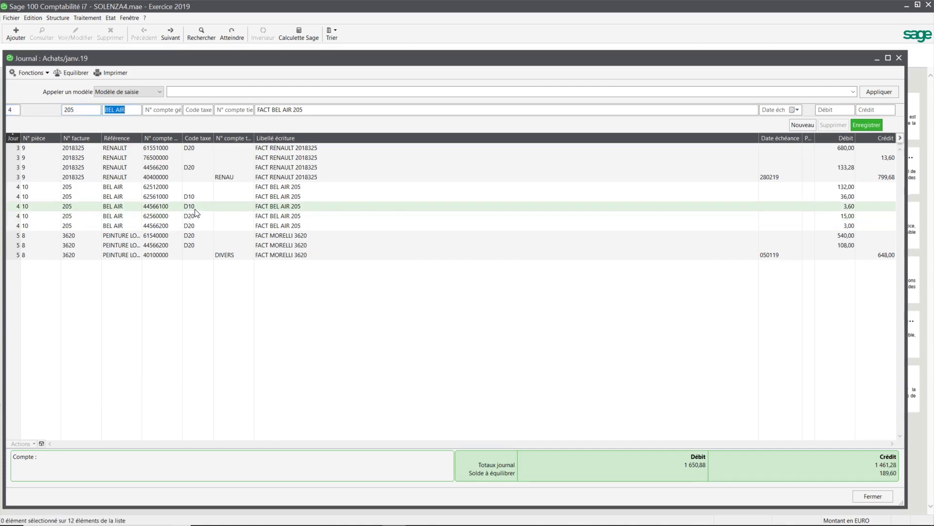
pyautogui.press('Tab')
pyautogui.press('Tab')
pyautogui.press('Tab')
pyautogui.press('F4')
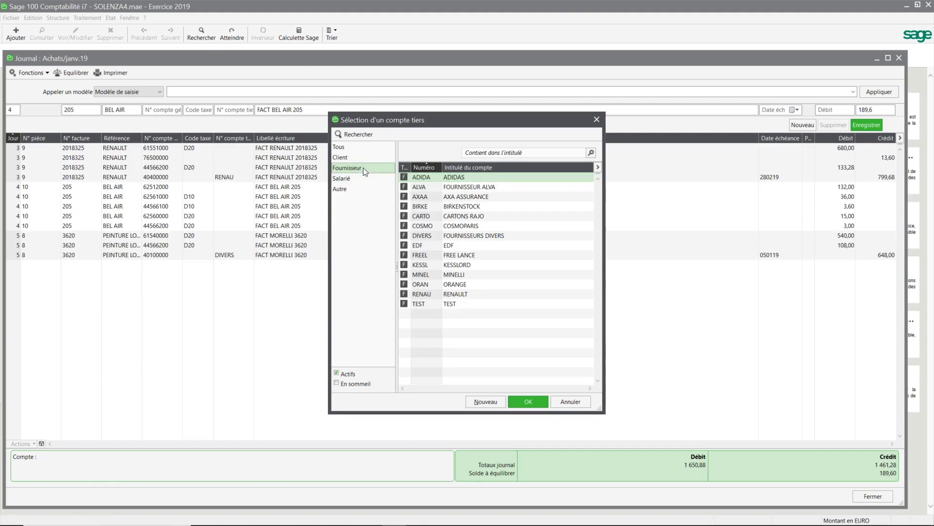
pyautogui.click(514, 237)
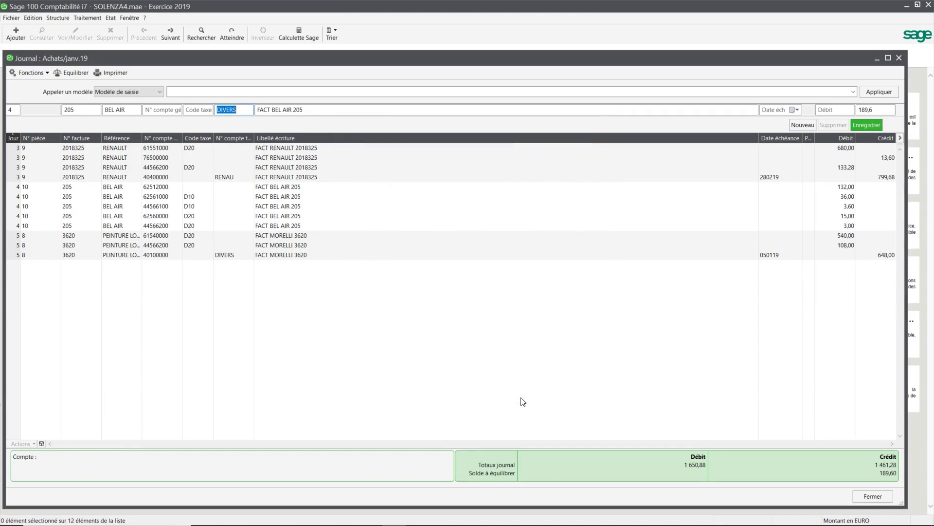
# Accept account 40100000, due date 040119 and the balancing credit of 189,6 for supplier DIVERS, and save the line
pyautogui.press('Tab')
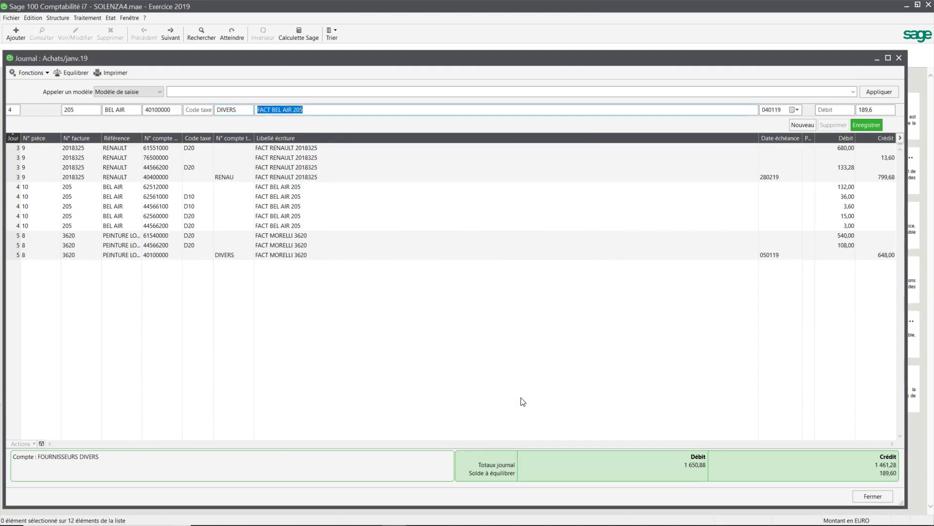
pyautogui.press('Tab')
pyautogui.press('Tab')
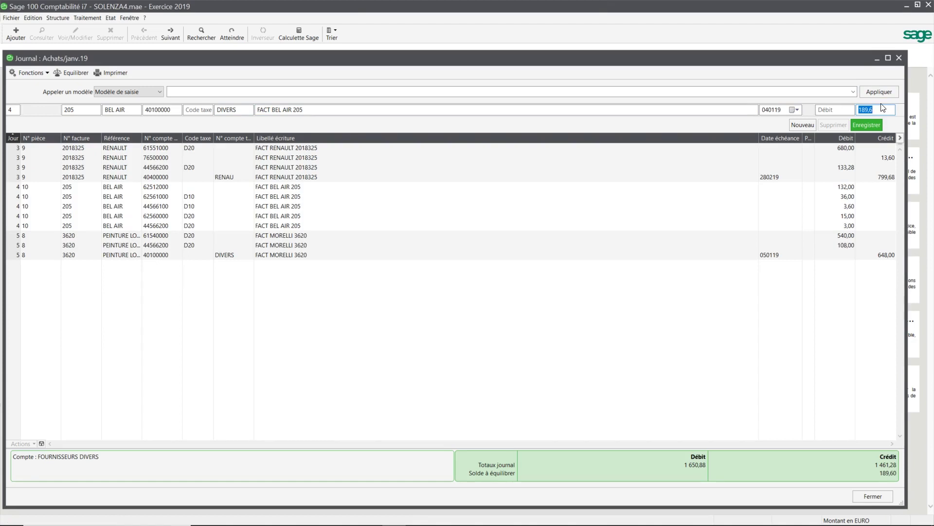
pyautogui.click(878, 129)
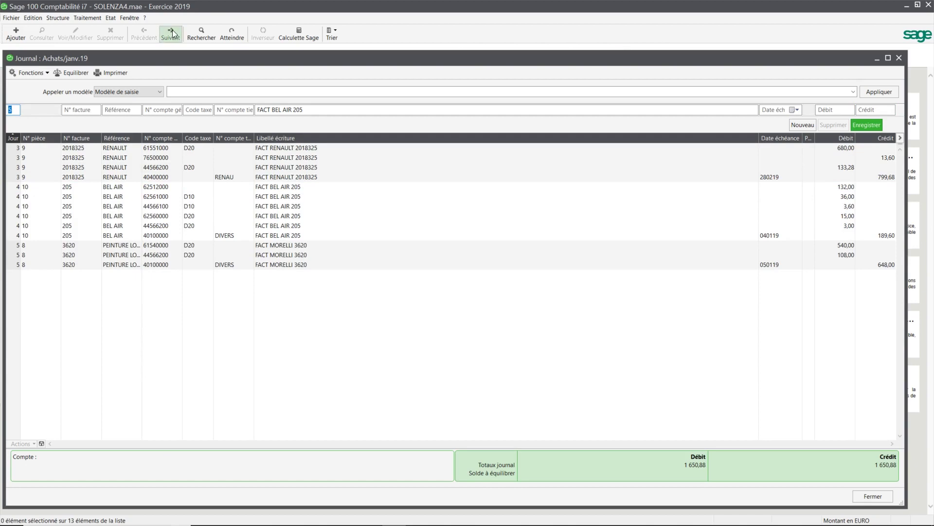
# Generate a print preview of the preparatory tax declaration for 010119 to 311219, with tax type TVA/débit and entry details included
pyautogui.click(106, 18)
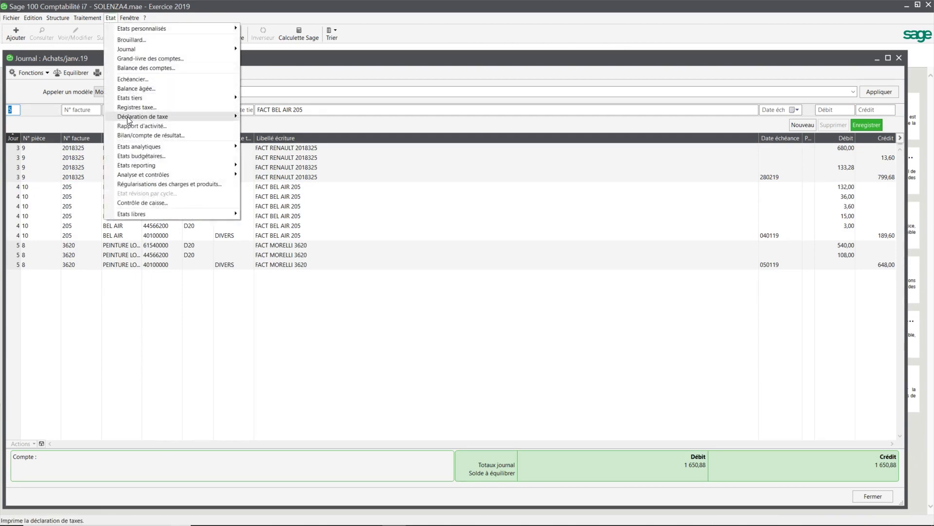
pyautogui.moveTo(127, 116)
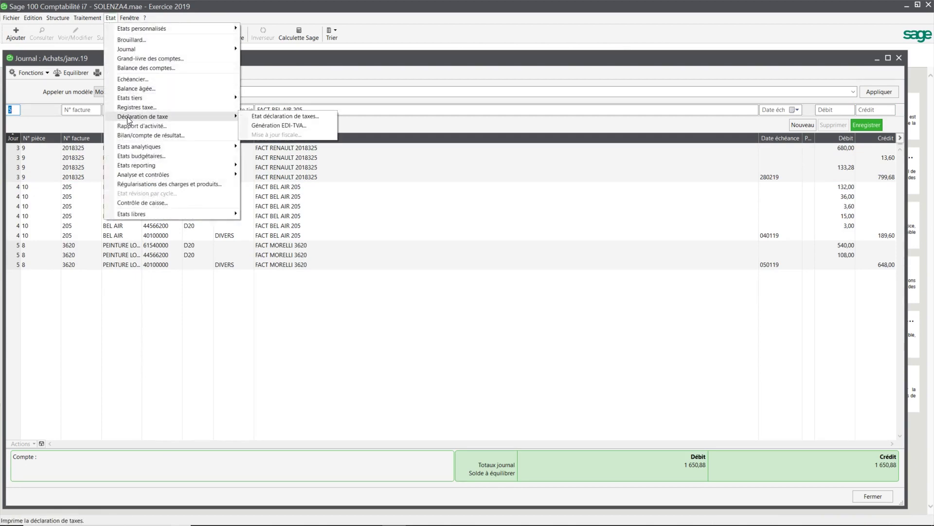
pyautogui.click(312, 117)
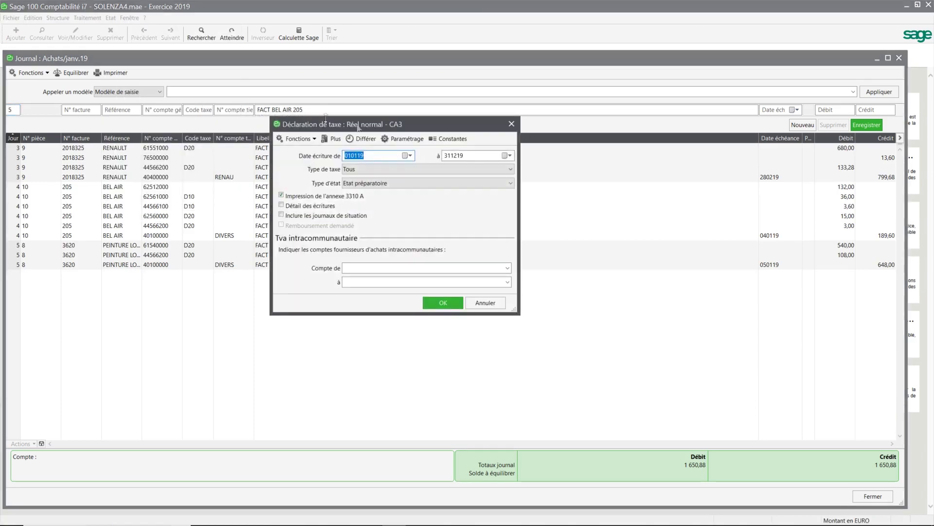
pyautogui.click(505, 170)
pyautogui.click(457, 186)
pyautogui.click(287, 207)
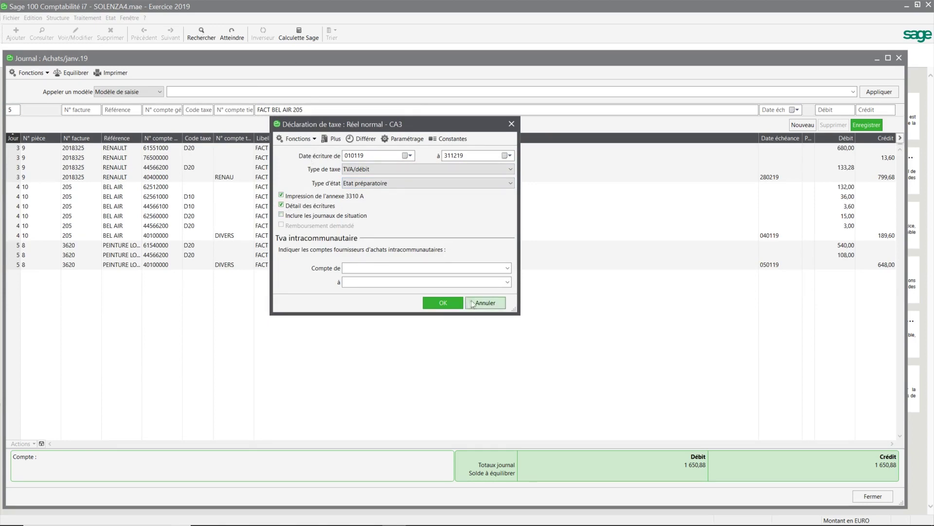
pyautogui.click(439, 303)
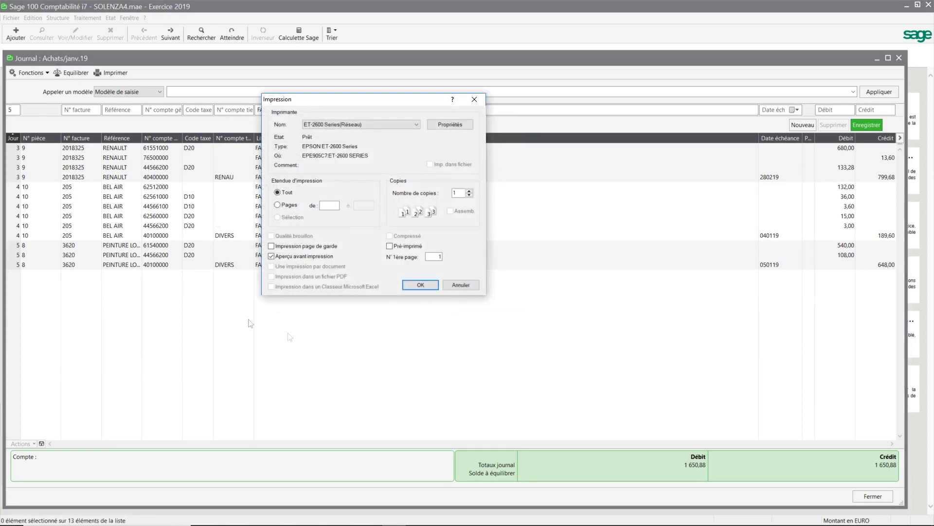
pyautogui.click(420, 285)
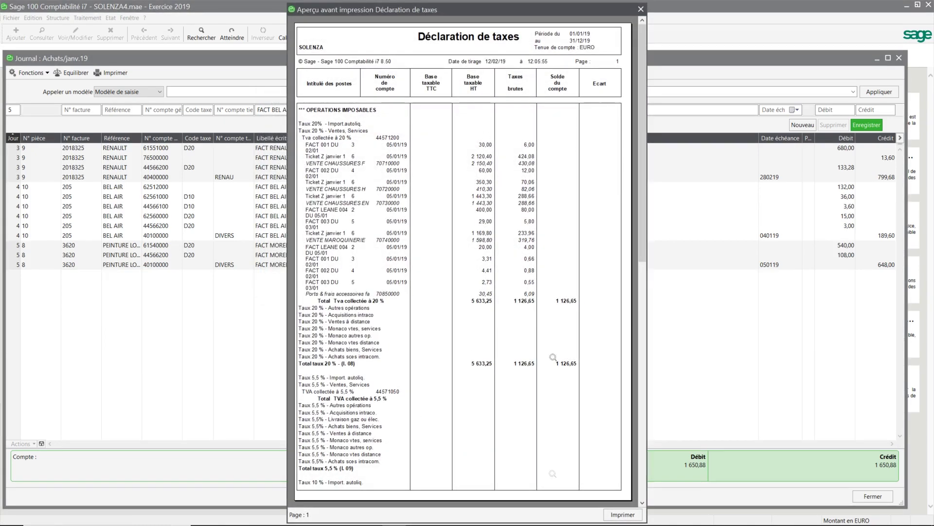
# Page through the tax declaration preview to examine the deductible TVA entries and the TVA due, and return to the deductions page
pyautogui.click(643, 503)
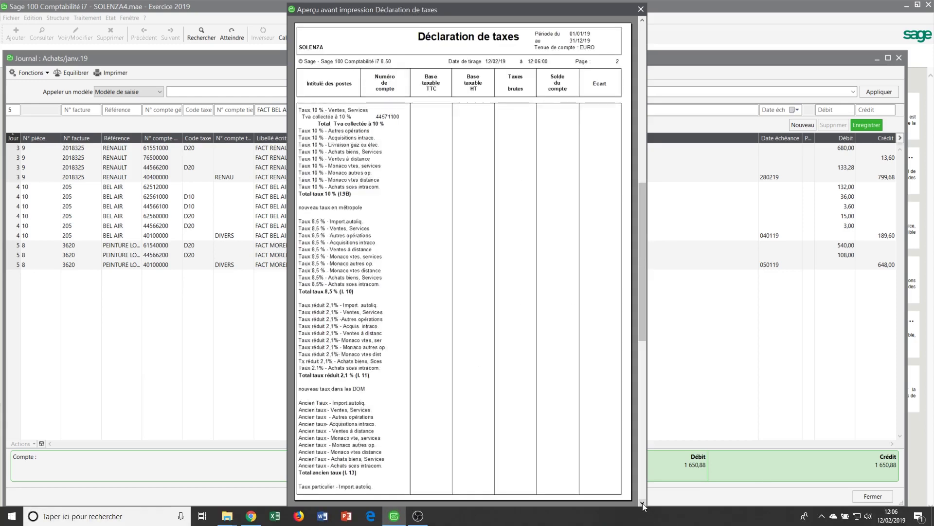
pyautogui.click(642, 503)
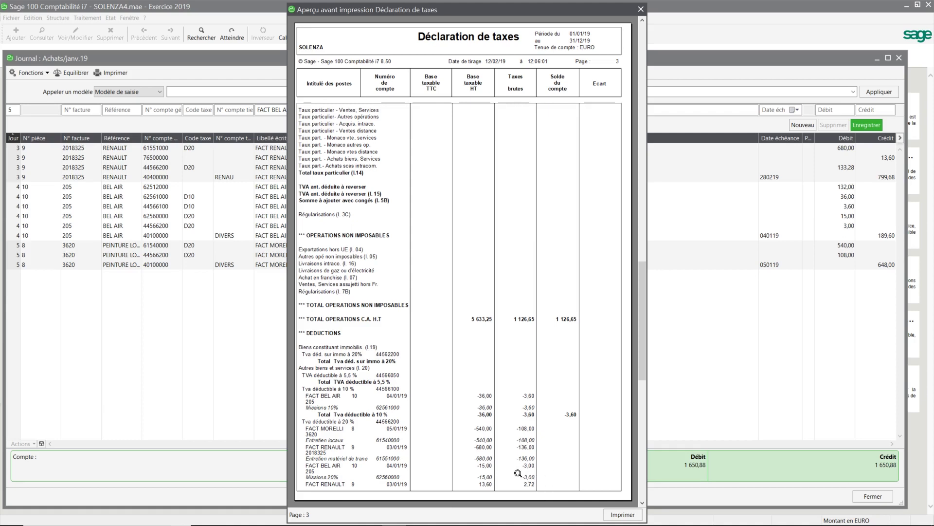
pyautogui.click(641, 501)
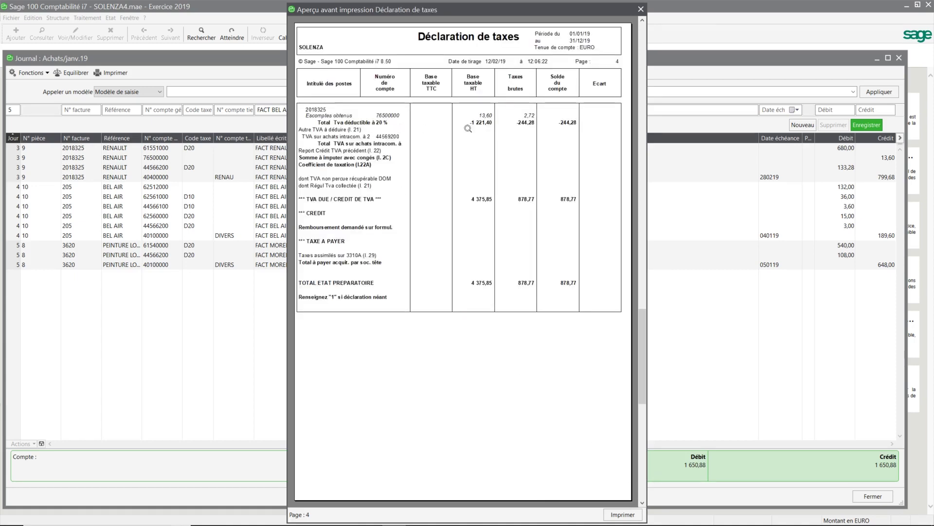
pyautogui.click(644, 21)
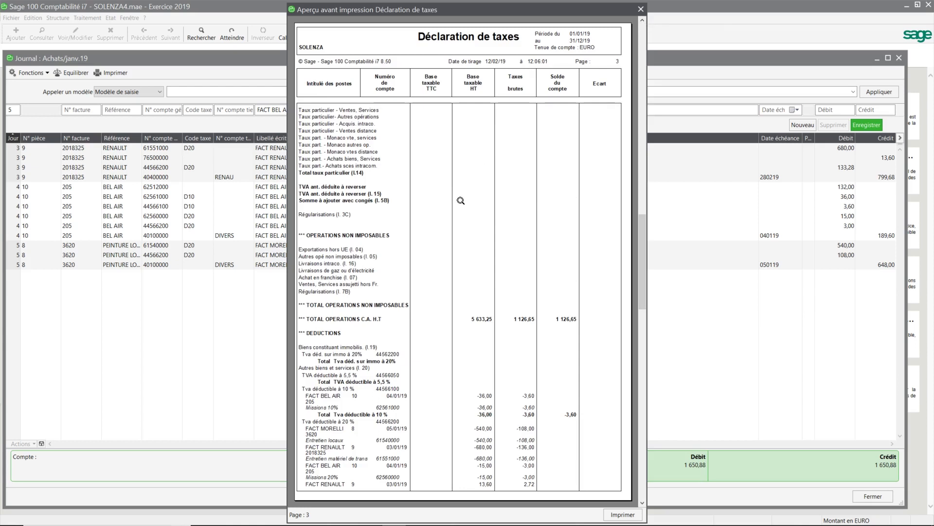